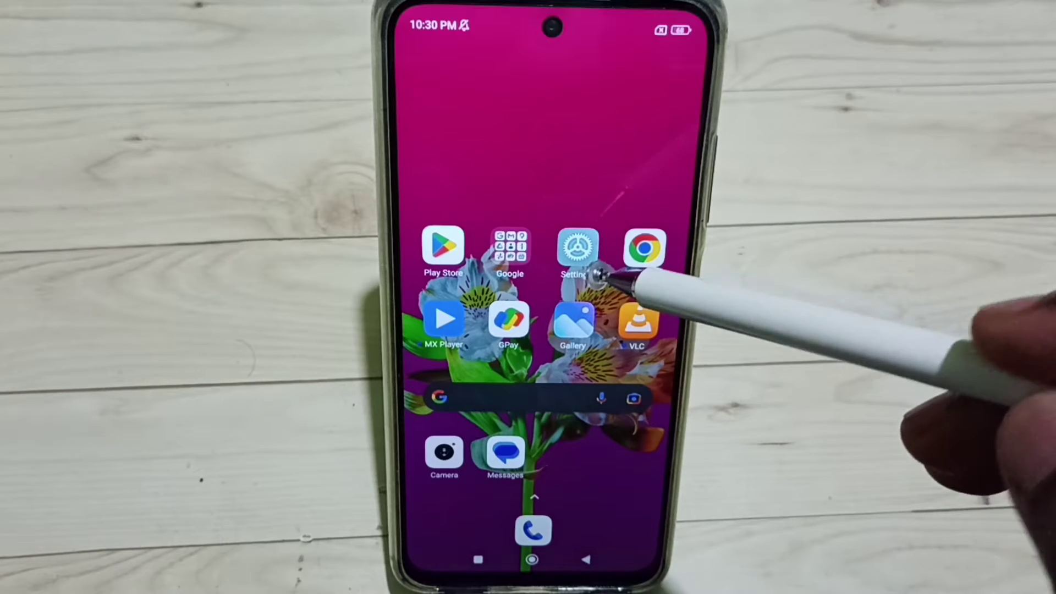
# Step: Unlock developer mode by tapping MIUI version in About phone, then return to Settings
pyautogui.click(580, 249)
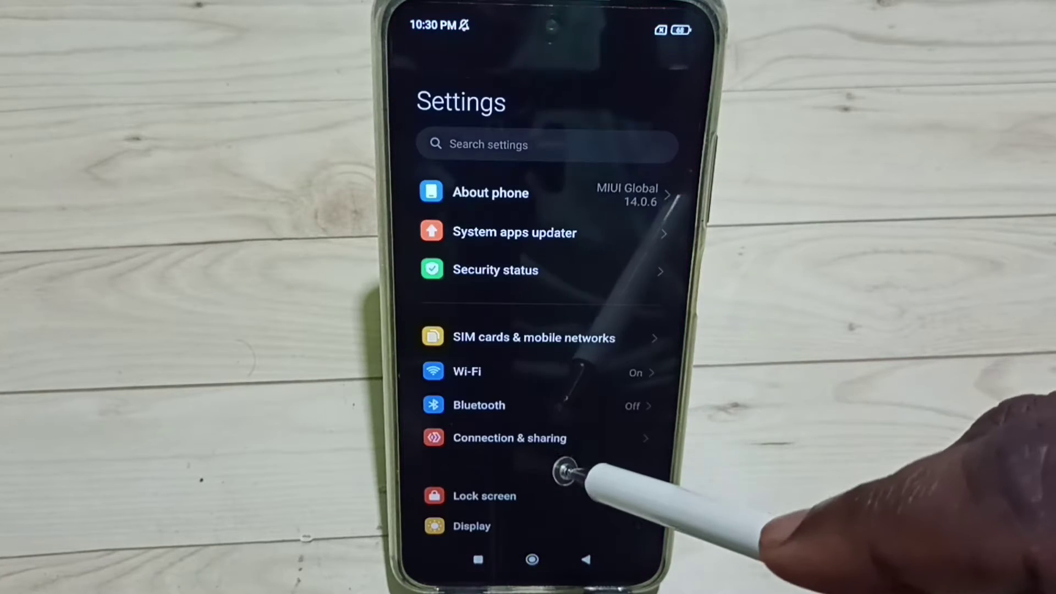
pyautogui.click(581, 198)
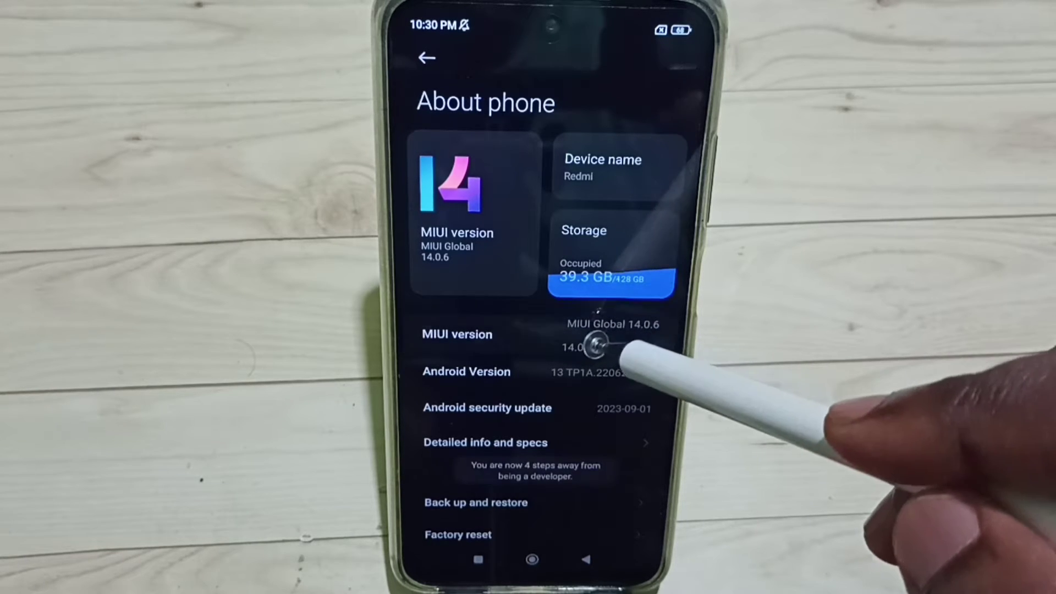
pyautogui.click(591, 350)
pyautogui.click(592, 350)
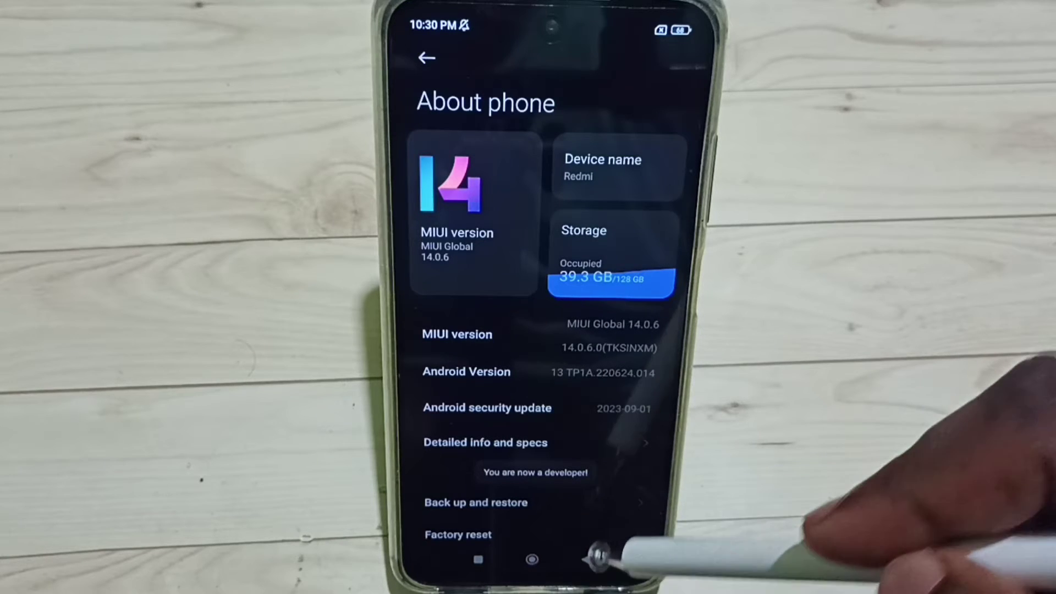
pyautogui.click(586, 559)
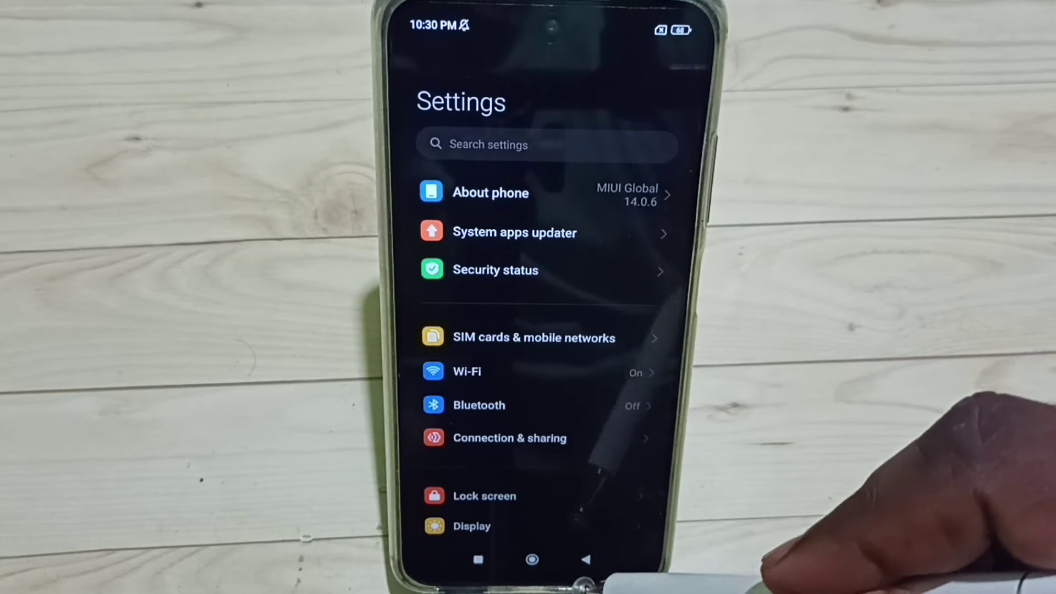
pyautogui.scroll(-3, 566, 483)
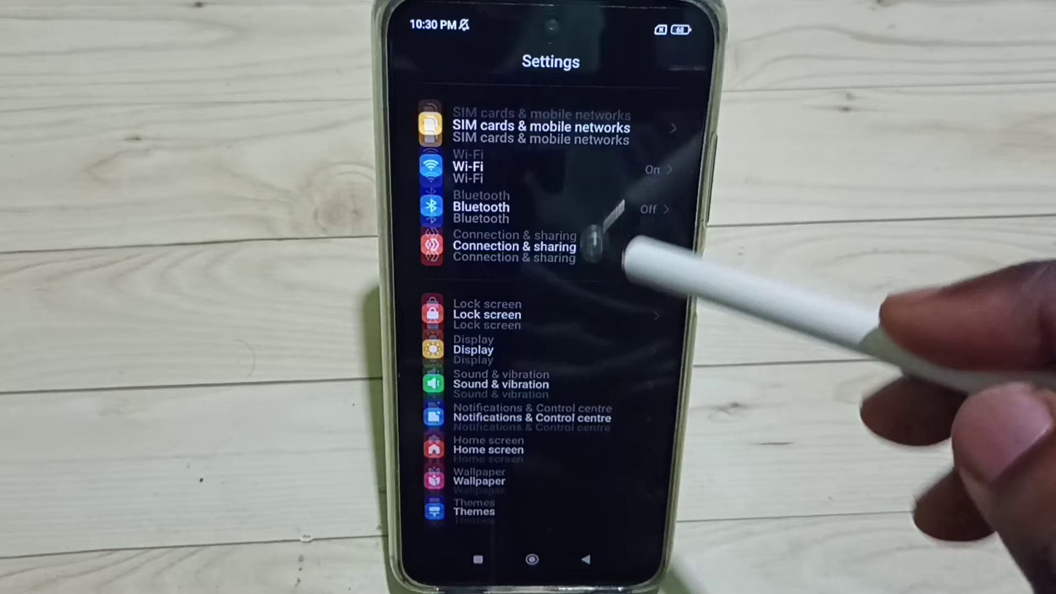
pyautogui.scroll(-3, 554, 432)
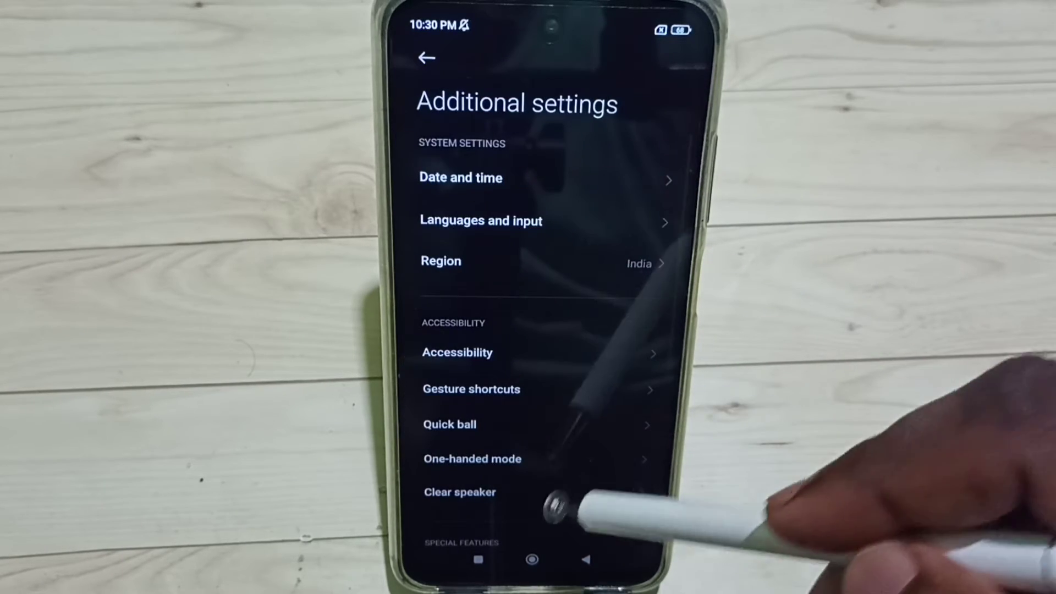
pyautogui.scroll(-4, 570, 435)
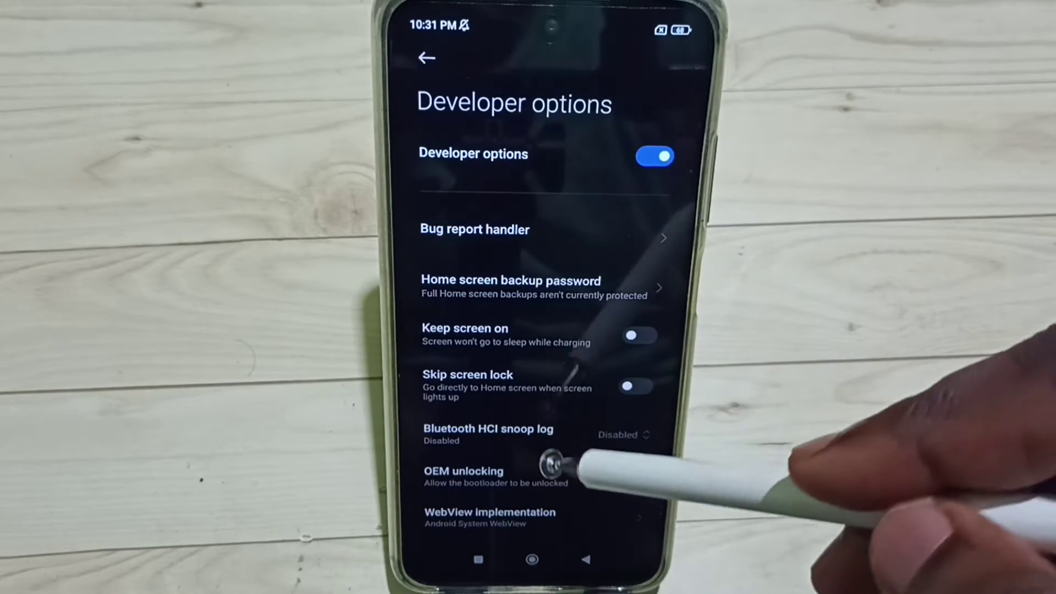
pyautogui.scroll(-5, 547, 515)
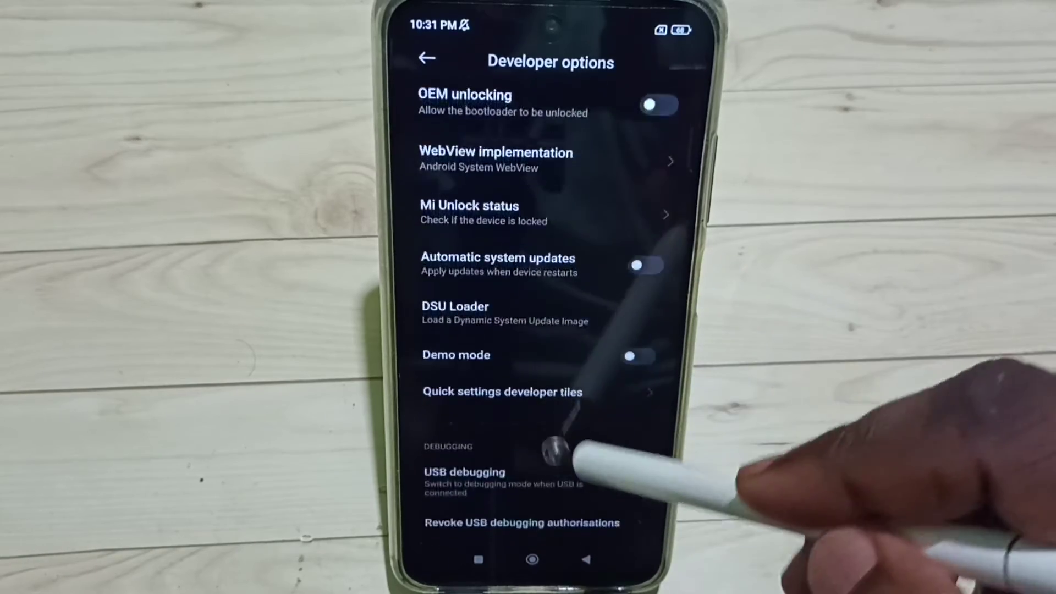
pyautogui.scroll(-4, 554, 449)
pyautogui.scroll(-5, 633, 448)
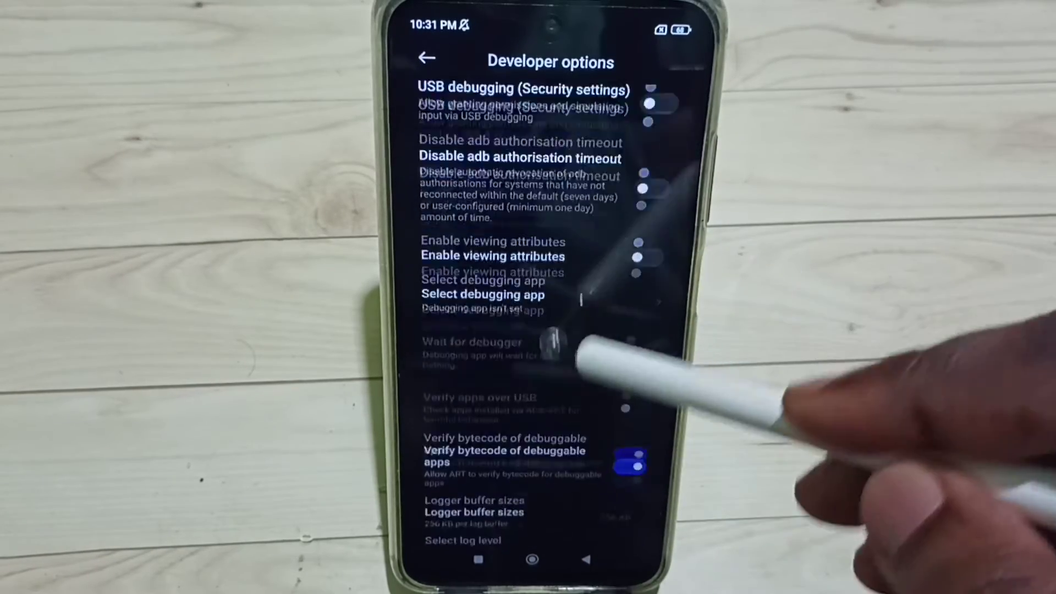
pyautogui.scroll(-5, 566, 350)
pyautogui.scroll(-5, 541, 450)
pyautogui.scroll(-5, 484, 436)
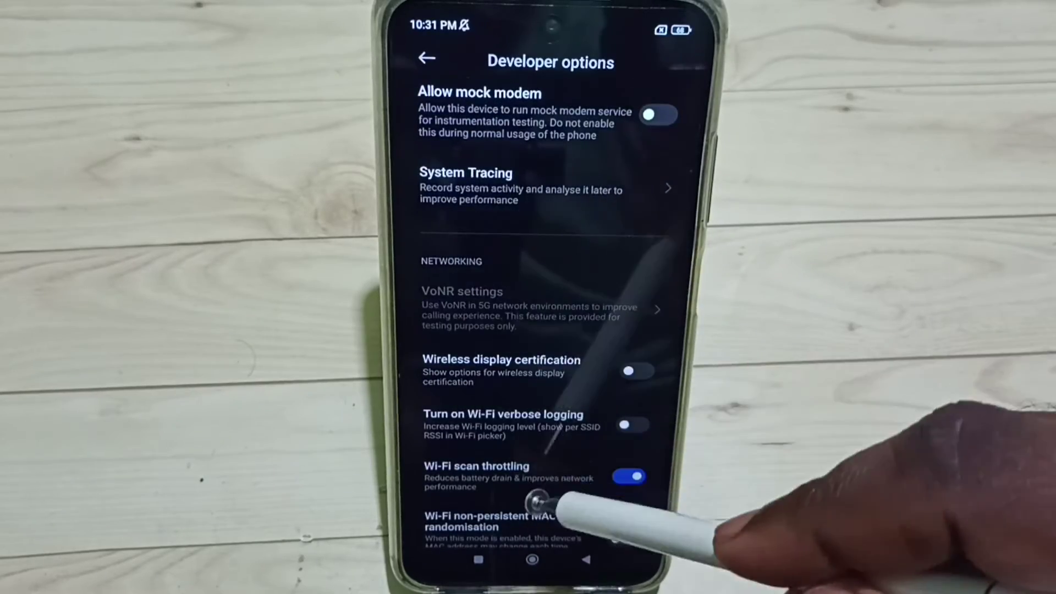
pyautogui.scroll(-3, 542, 501)
pyautogui.scroll(-3, 569, 285)
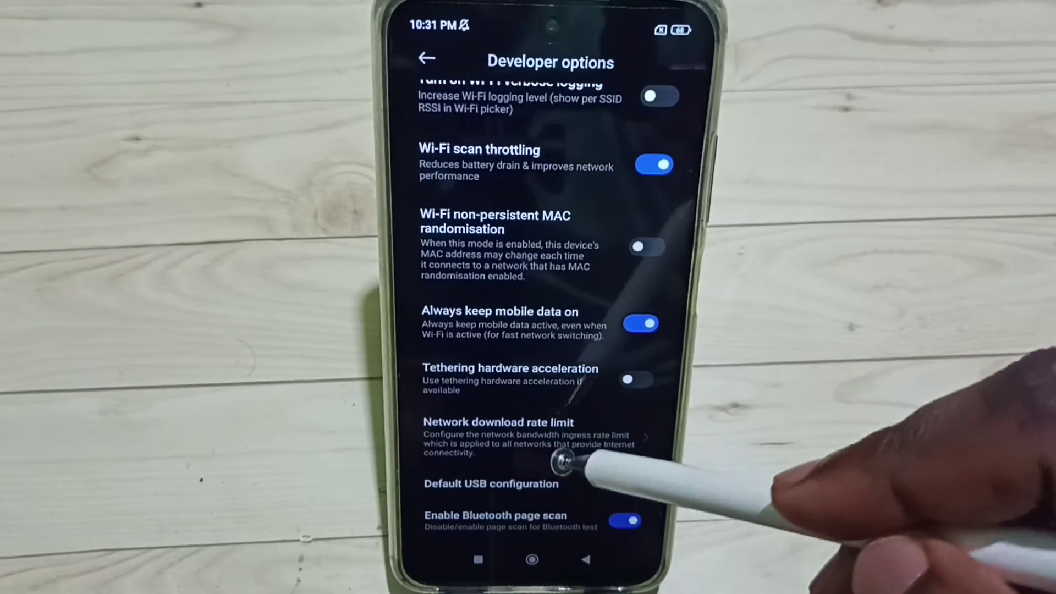
pyautogui.scroll(-1, 608, 471)
pyautogui.scroll(-2, 561, 342)
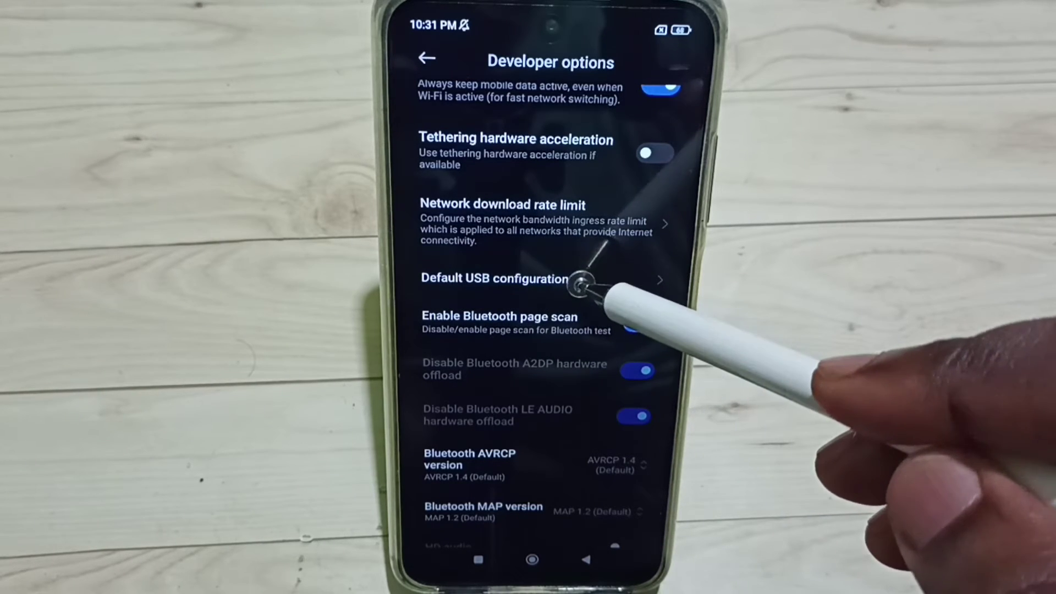
# Step: Set Default USB configuration to File transfer and go back
pyautogui.click(581, 284)
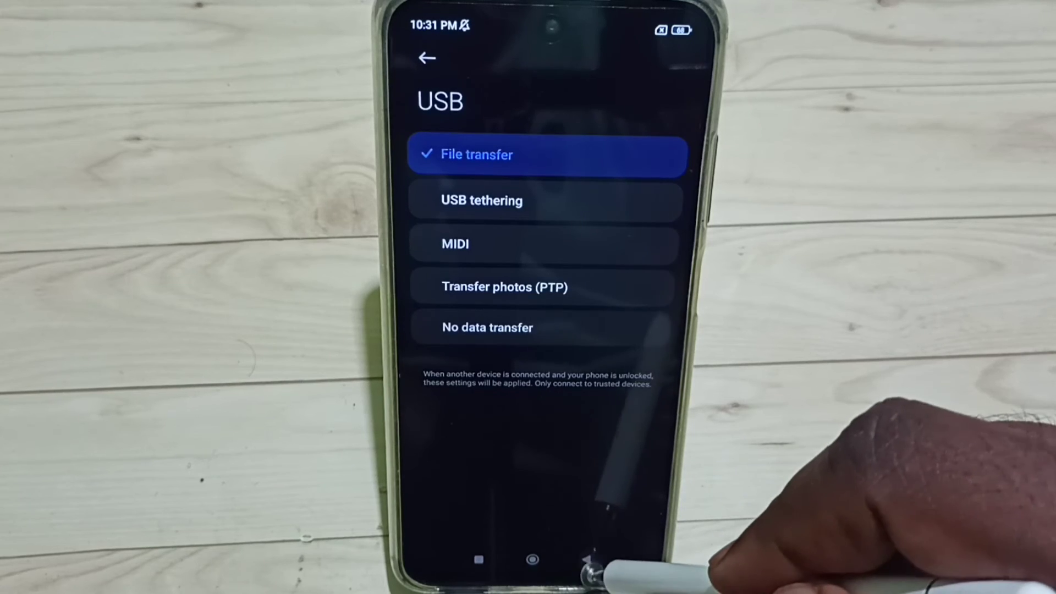
pyautogui.click(585, 560)
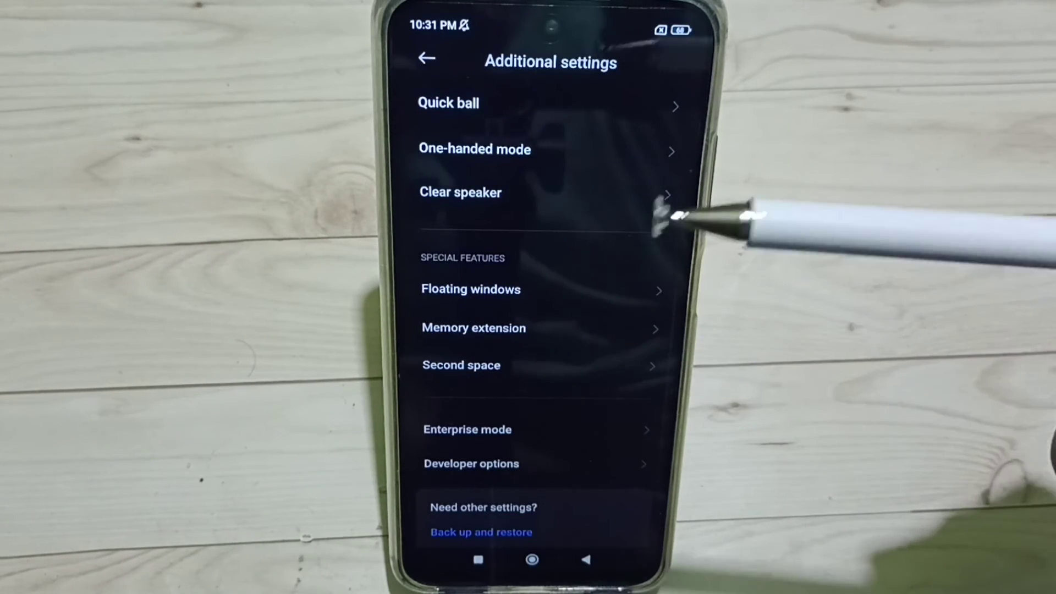